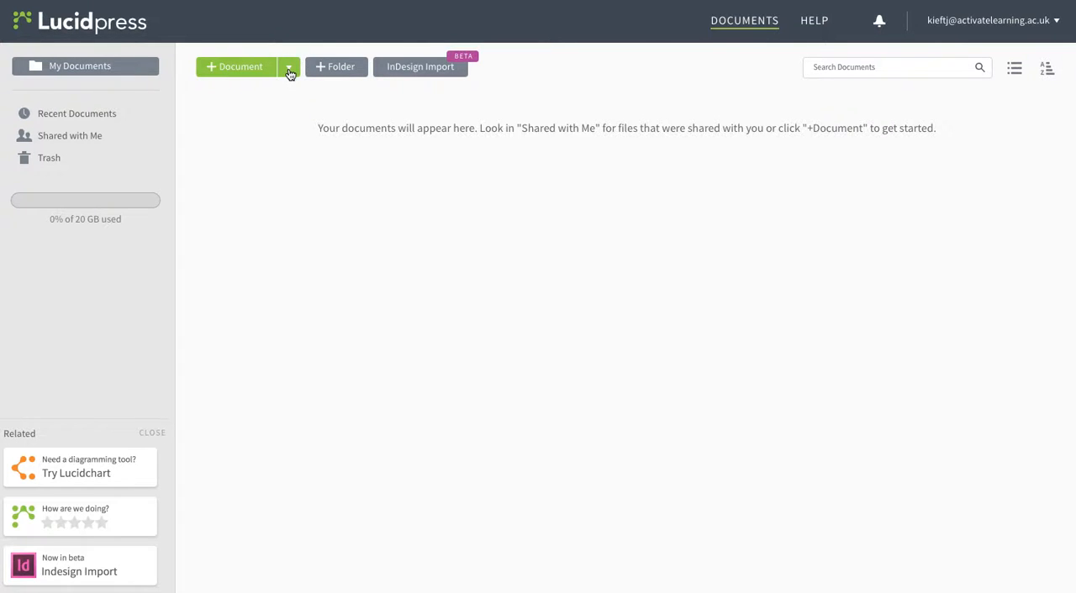
Create a new document from the Big Sky print template and dismiss the welcome screen.
{"action": "left_click", "coordinate": [288, 69]}
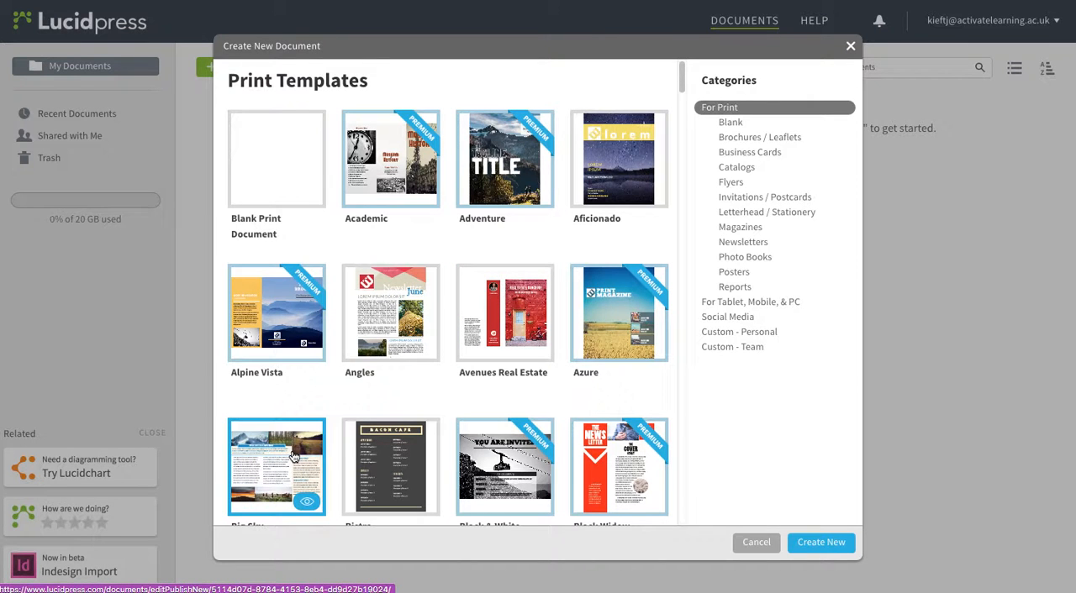
{"action": "left_click", "coordinate": [293, 457]}
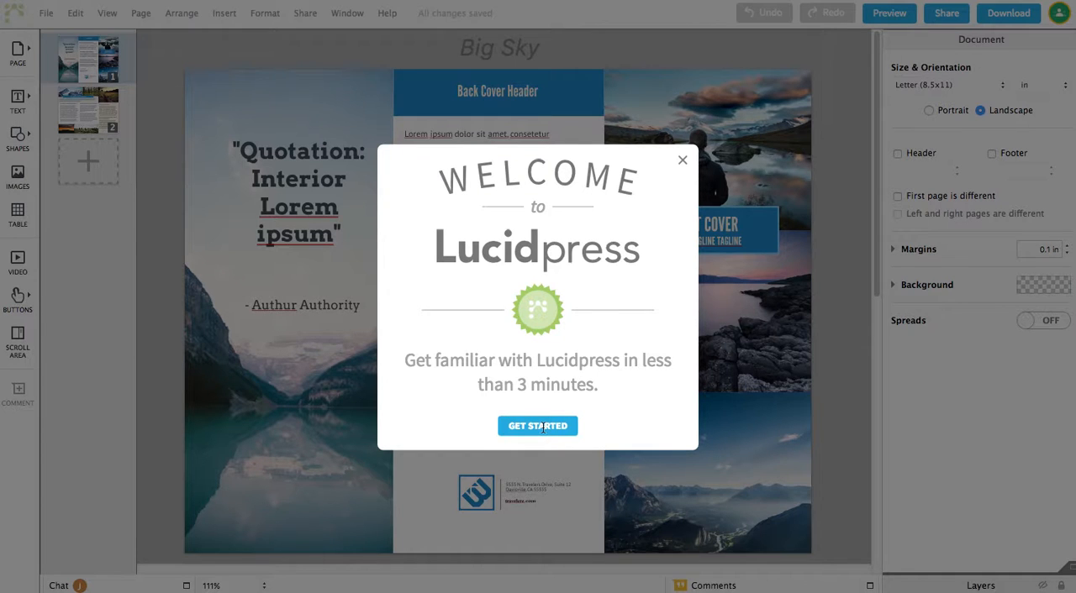
{"action": "left_click", "coordinate": [542, 427]}
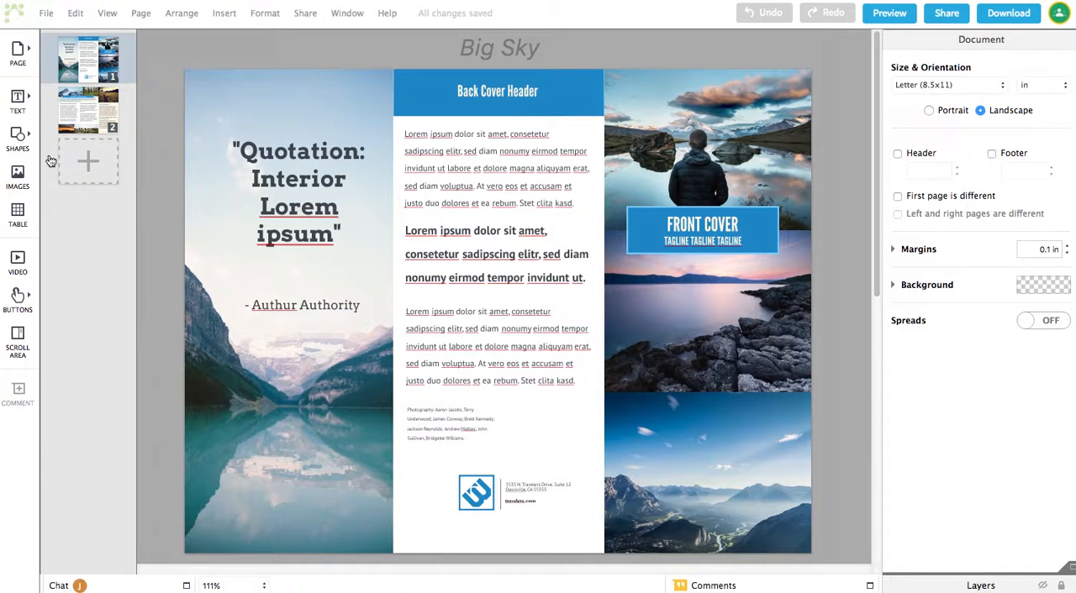
Add a new blank page after page 2.
{"action": "left_click", "coordinate": [84, 122]}
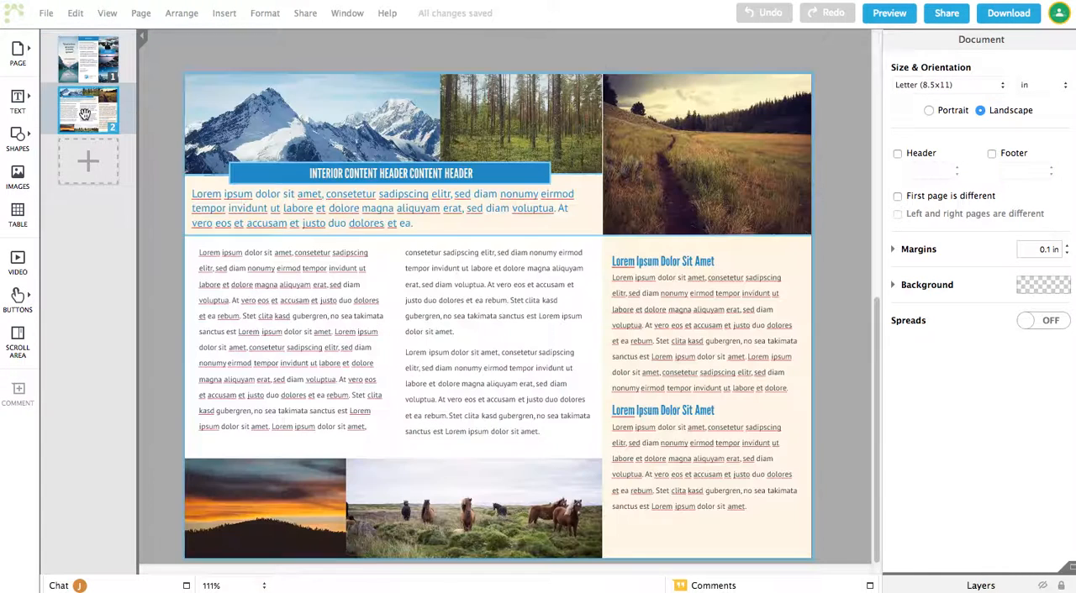
{"action": "left_click", "coordinate": [90, 162]}
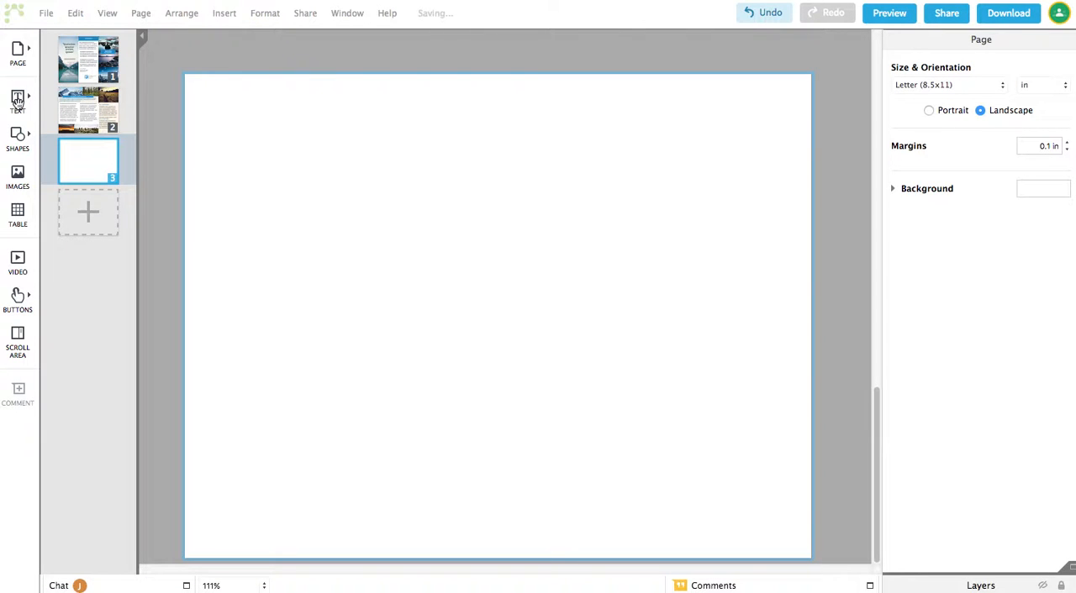
Insert a Sub-headings text box on the new page and replace its text with the author's full name.
{"action": "left_click", "coordinate": [18, 104]}
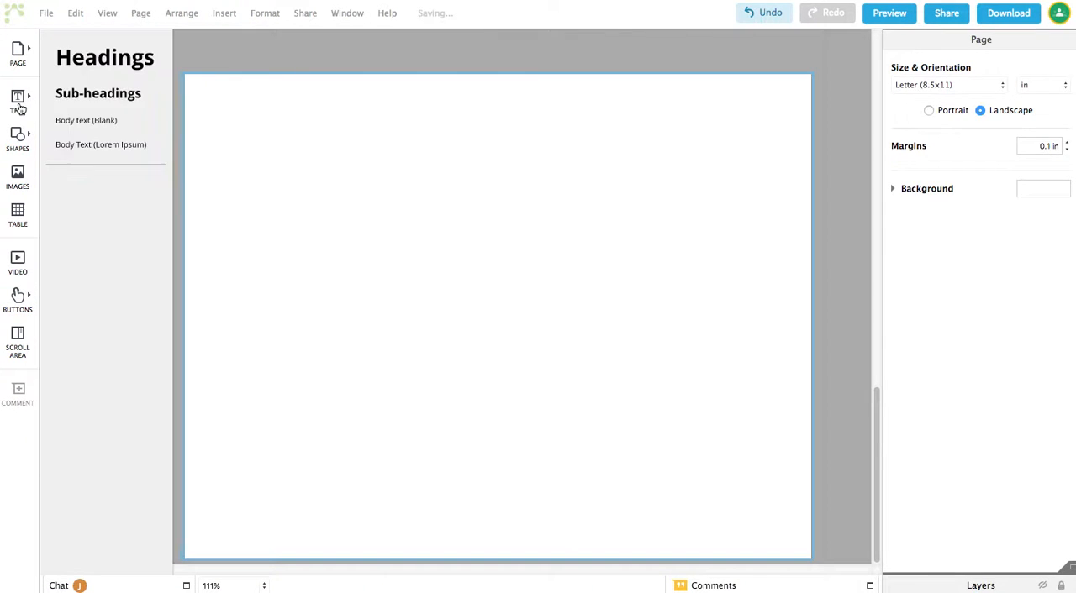
{"action": "left_click", "coordinate": [100, 95]}
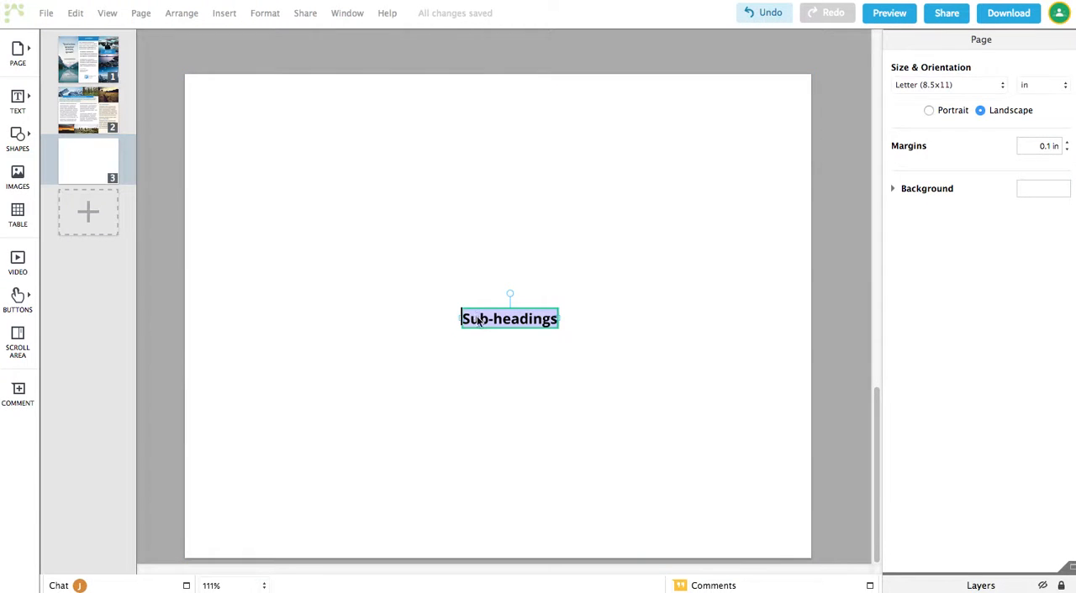
{"action": "left_click", "coordinate": [478, 319]}
{"action": "triple_click", "coordinate": [476, 319]}
{"action": "key", "text": "BackSpace"}
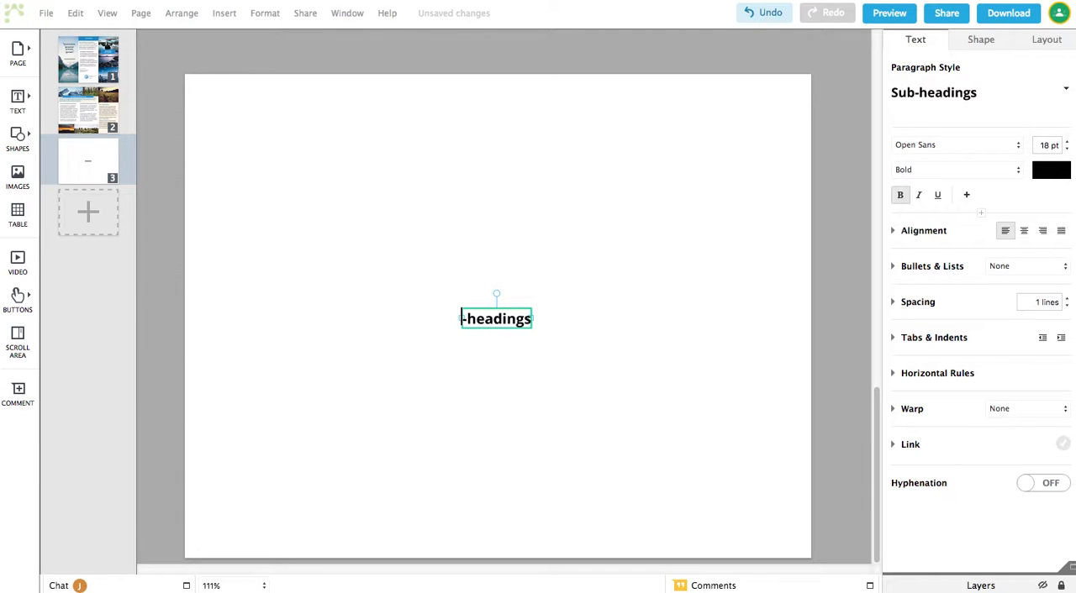
{"action": "key", "text": "Right"}
{"action": "key", "text": "Right"}
{"action": "key", "text": "Right"}
{"action": "key", "text": "Right"}
{"action": "key", "text": "Right"}
{"action": "key", "text": "Right"}
{"action": "key", "text": "Right"}
{"action": "key", "text": "Right"}
{"action": "key", "text": "Right"}
{"action": "key", "text": "BackSpace"}
{"action": "key", "text": "BackSpace"}
{"action": "key", "text": "BackSpace"}
{"action": "key", "text": "BackSpace"}
{"action": "key", "text": "BackSpace"}
{"action": "key", "text": "BackSpace"}
{"action": "key", "text": "BackSpace"}
{"action": "key", "text": "BackSpace"}
{"action": "key", "text": "BackSpace"}
{"action": "left_click", "coordinate": [497, 318]}
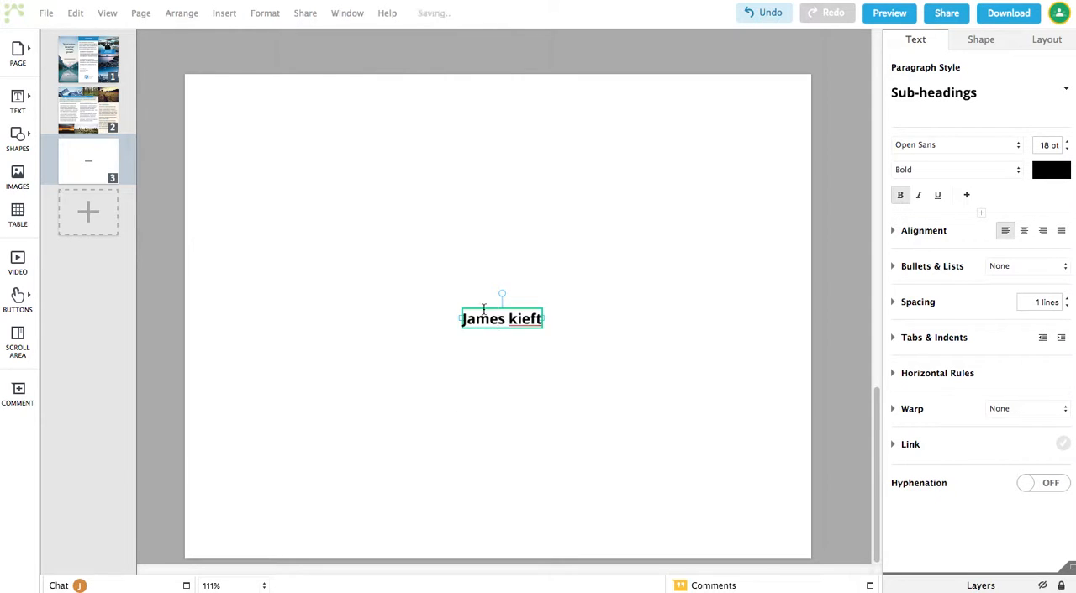
Move the name text box up to the top centre of the page.
{"action": "left_click", "coordinate": [90, 169]}
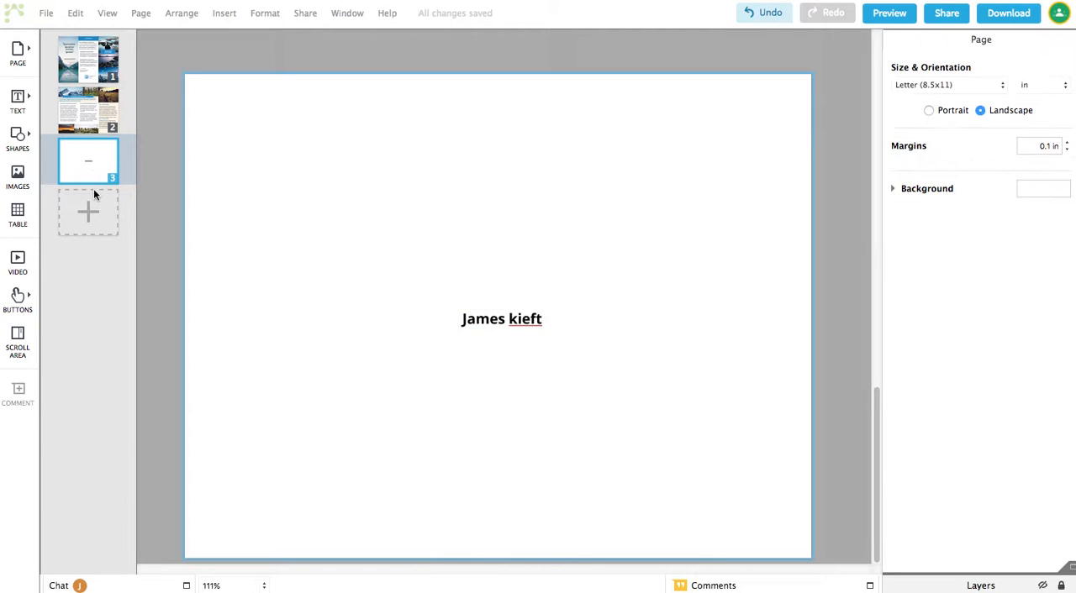
{"action": "left_click", "coordinate": [495, 318]}
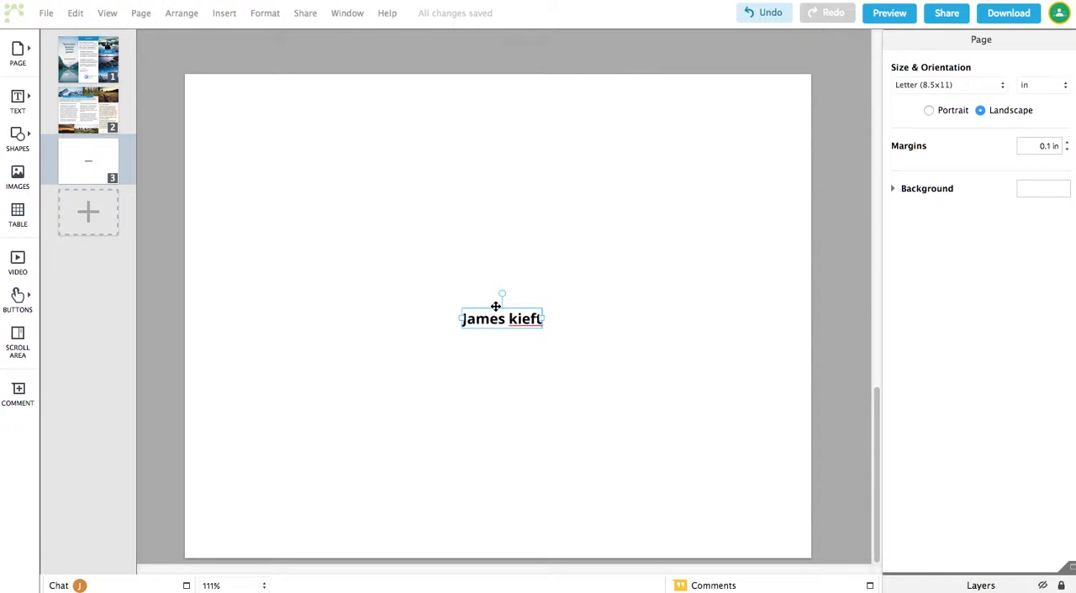
{"action": "left_click", "coordinate": [496, 306]}
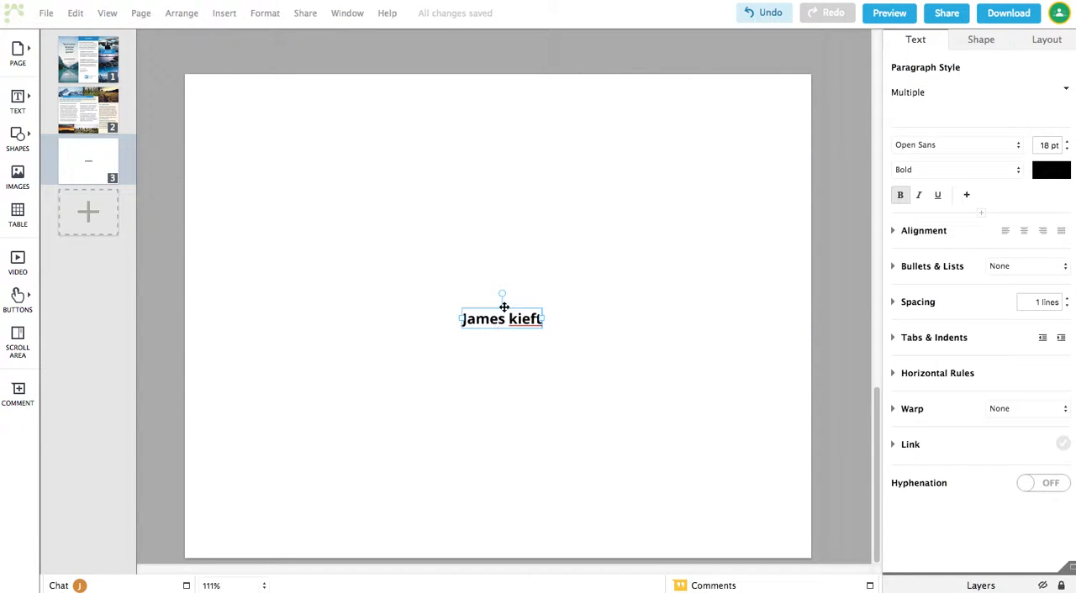
{"action": "left_click_drag", "start_coordinate": [505, 307], "coordinate": [459, 242]}
{"action": "left_click_drag", "start_coordinate": [479, 310], "coordinate": [426, 288]}
{"action": "left_click_drag", "start_coordinate": [509, 311], "coordinate": [468, 198]}
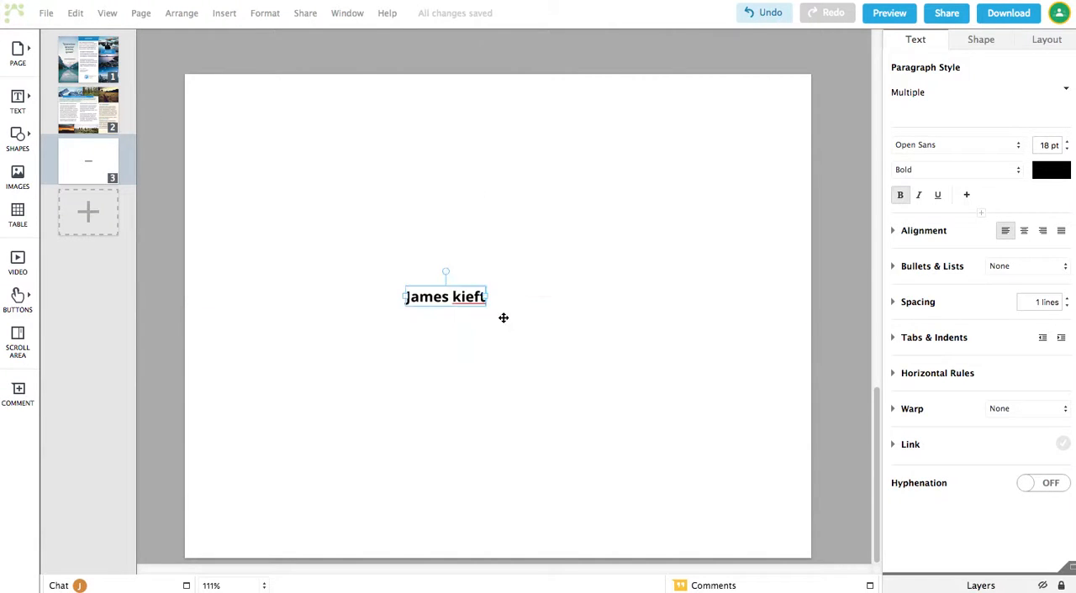
{"action": "left_click_drag", "start_coordinate": [454, 301], "coordinate": [507, 124]}
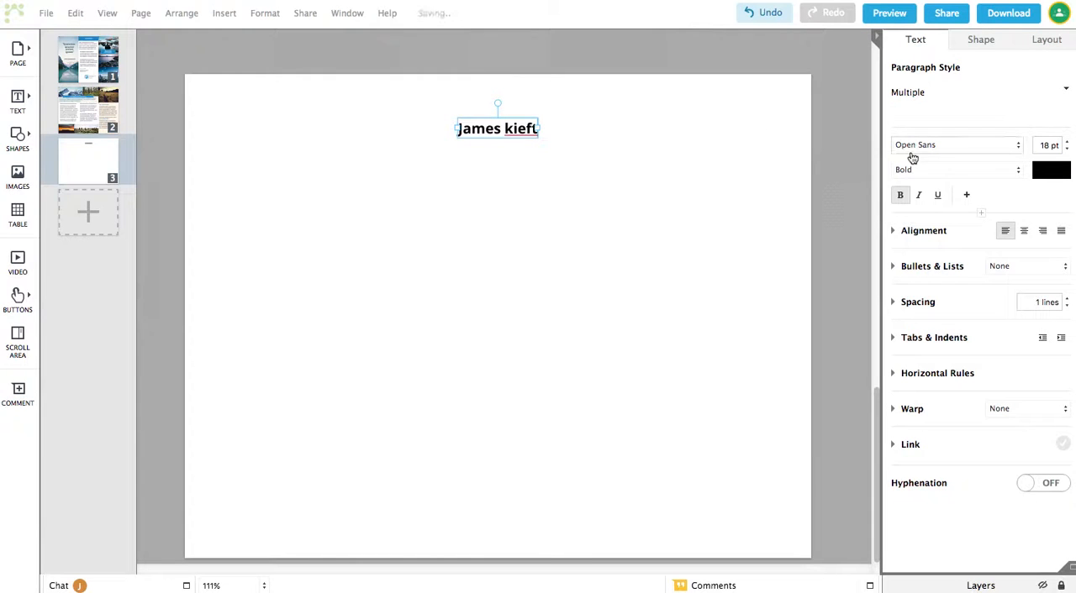
{"action": "left_click", "coordinate": [979, 148]}
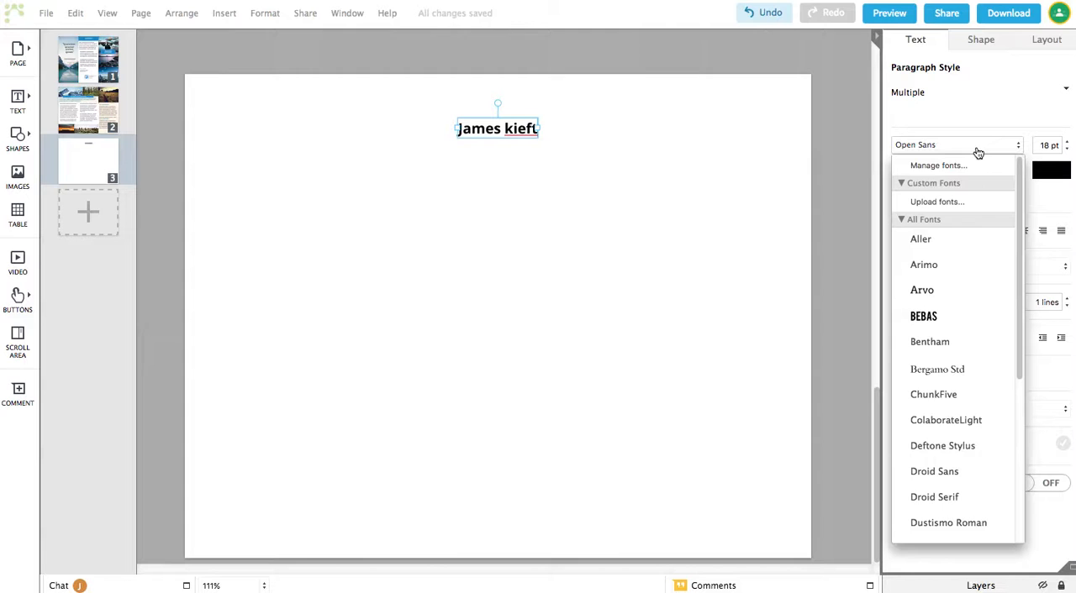
{"action": "left_click", "coordinate": [972, 123]}
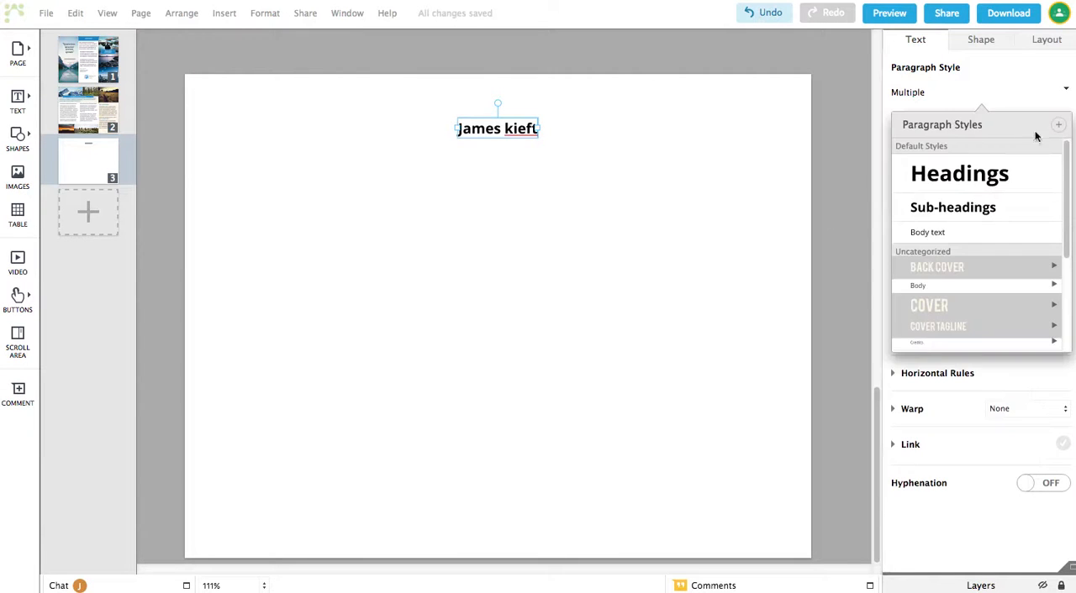
{"action": "left_click", "coordinate": [1013, 91]}
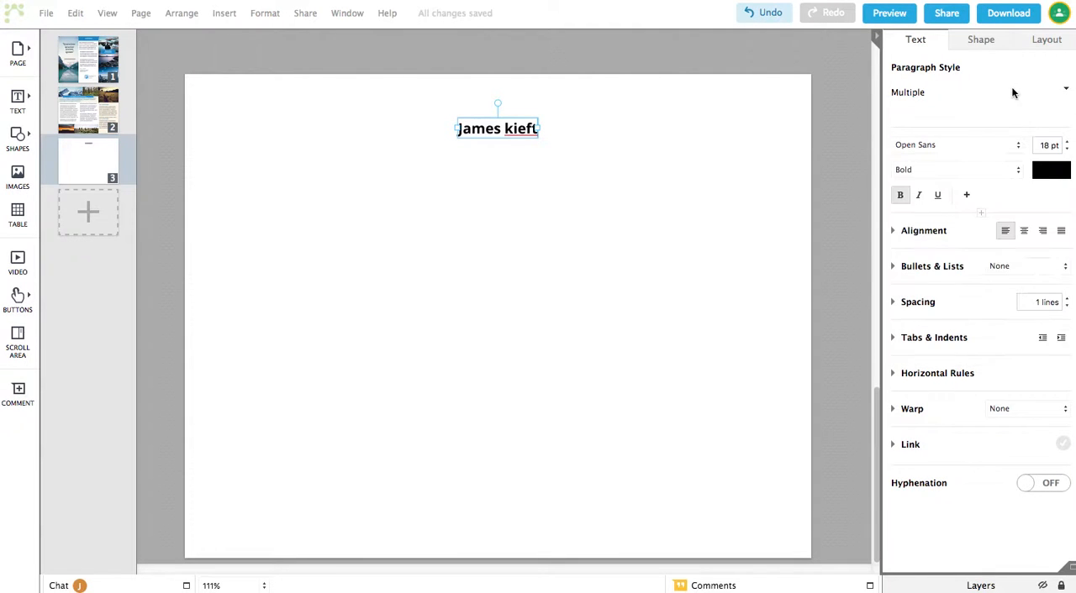
{"action": "left_click", "coordinate": [1050, 171]}
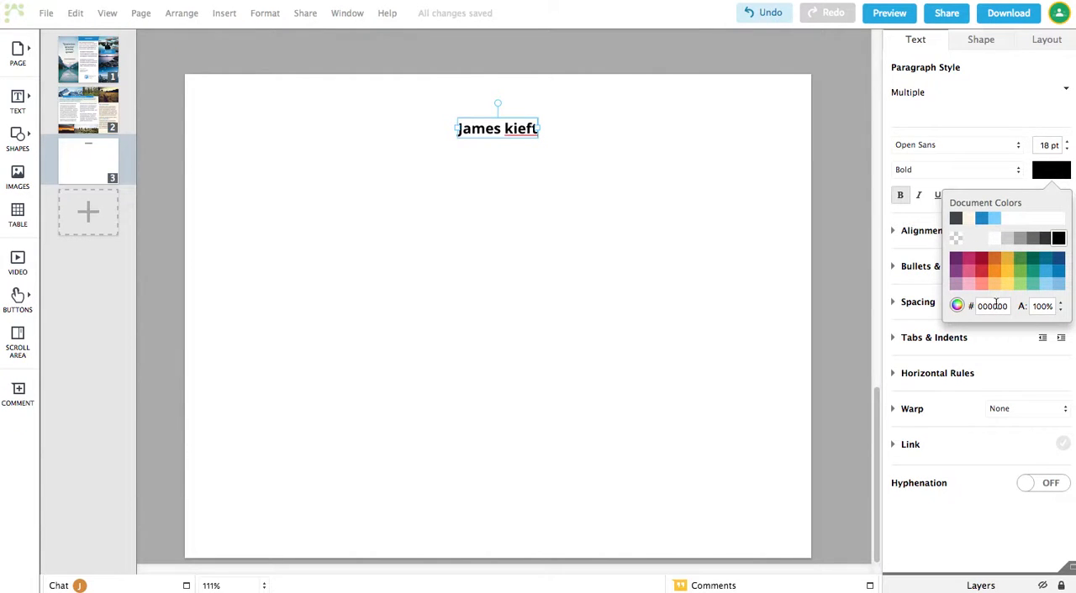
{"action": "left_click", "coordinate": [1003, 111]}
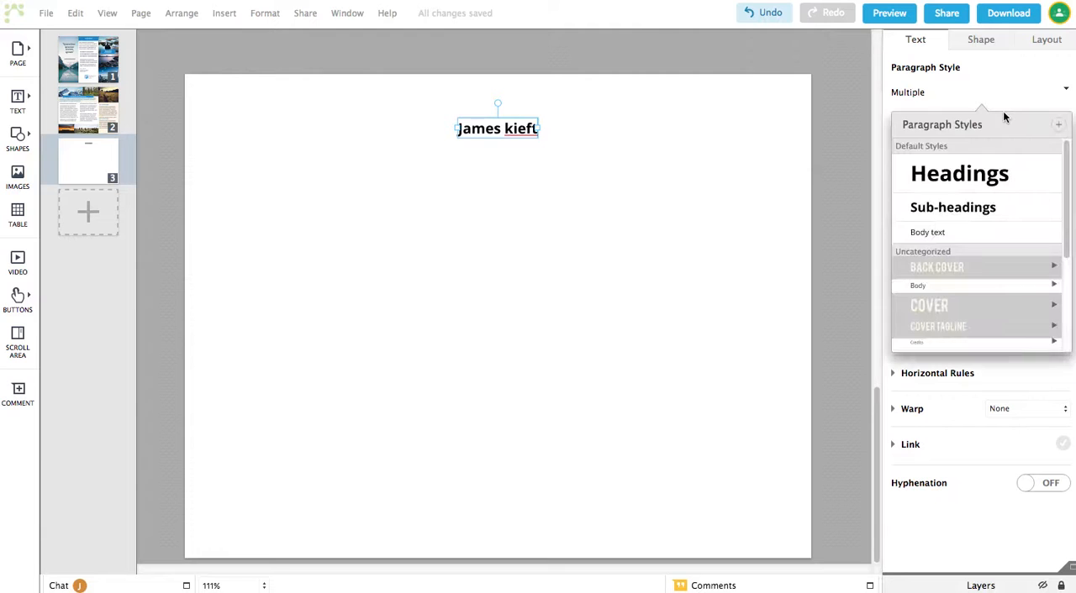
{"action": "left_click", "coordinate": [1011, 97]}
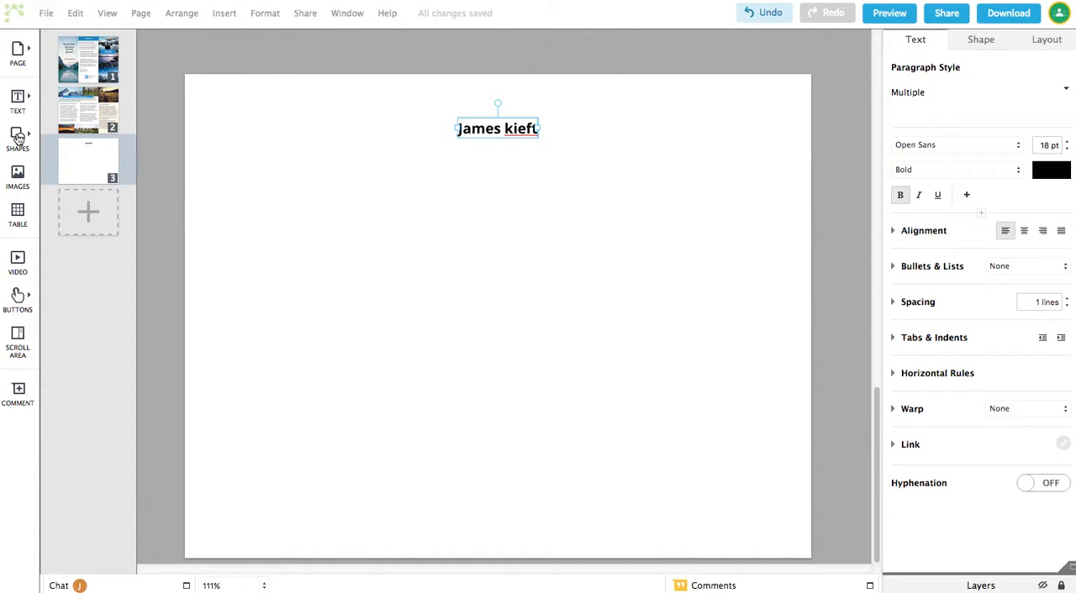
Add a square shape to the upper left of the page.
{"action": "mouse_move", "coordinate": [20, 139]}
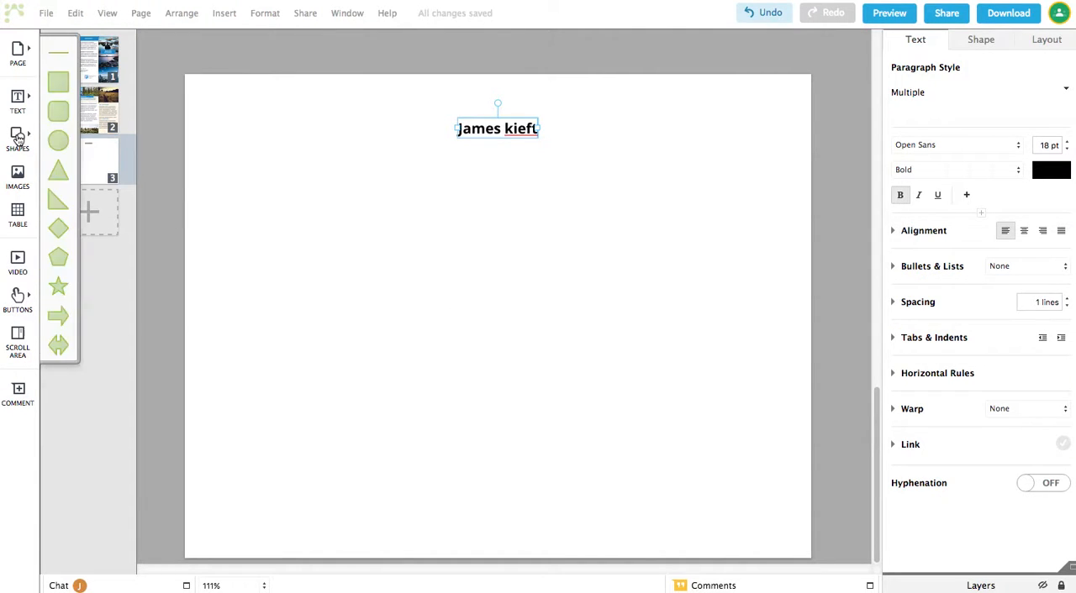
{"action": "left_click", "coordinate": [58, 84]}
{"action": "left_click_drag", "start_coordinate": [480, 295], "coordinate": [297, 185]}
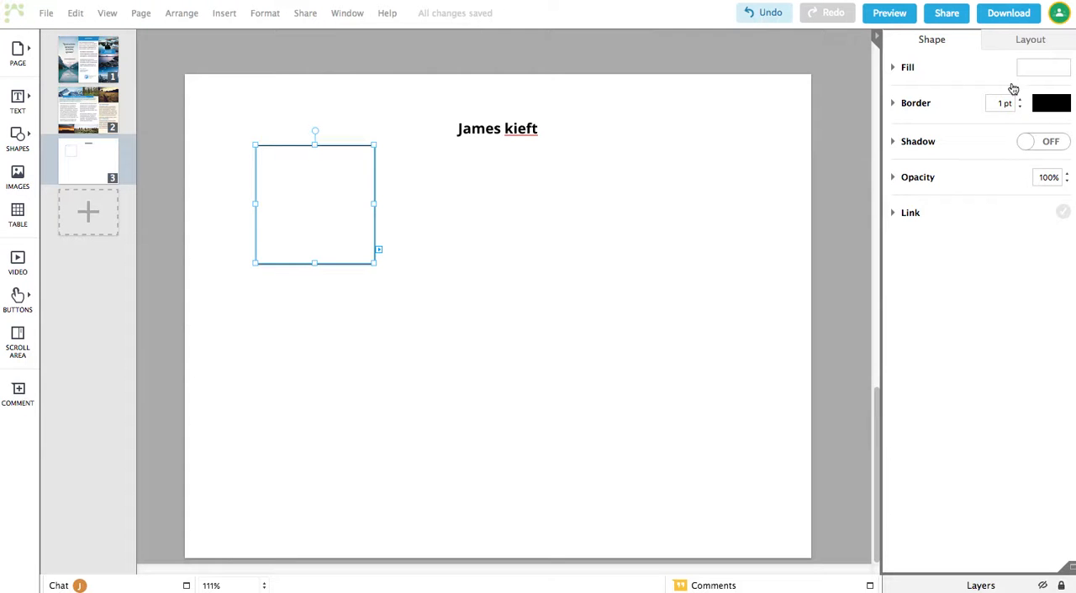
{"action": "left_click", "coordinate": [17, 175]}
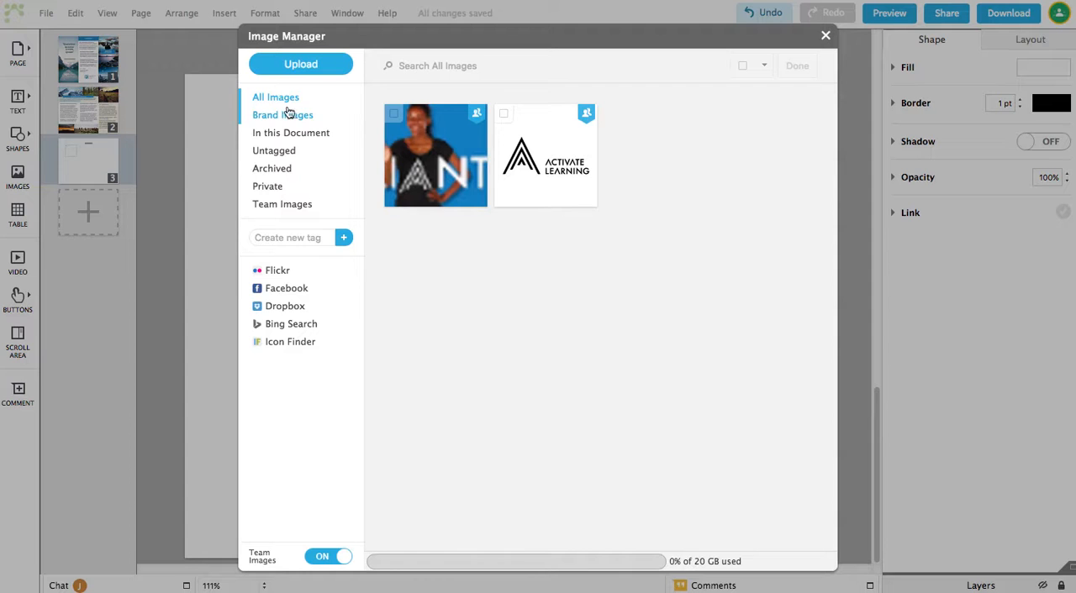
{"action": "left_click", "coordinate": [277, 271]}
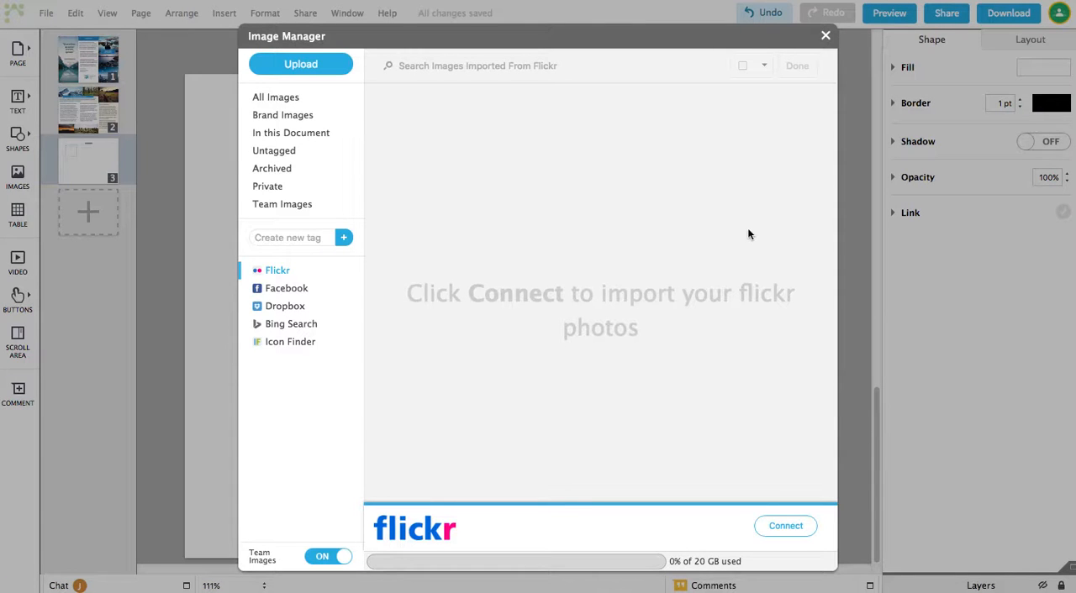
{"action": "left_click", "coordinate": [825, 36]}
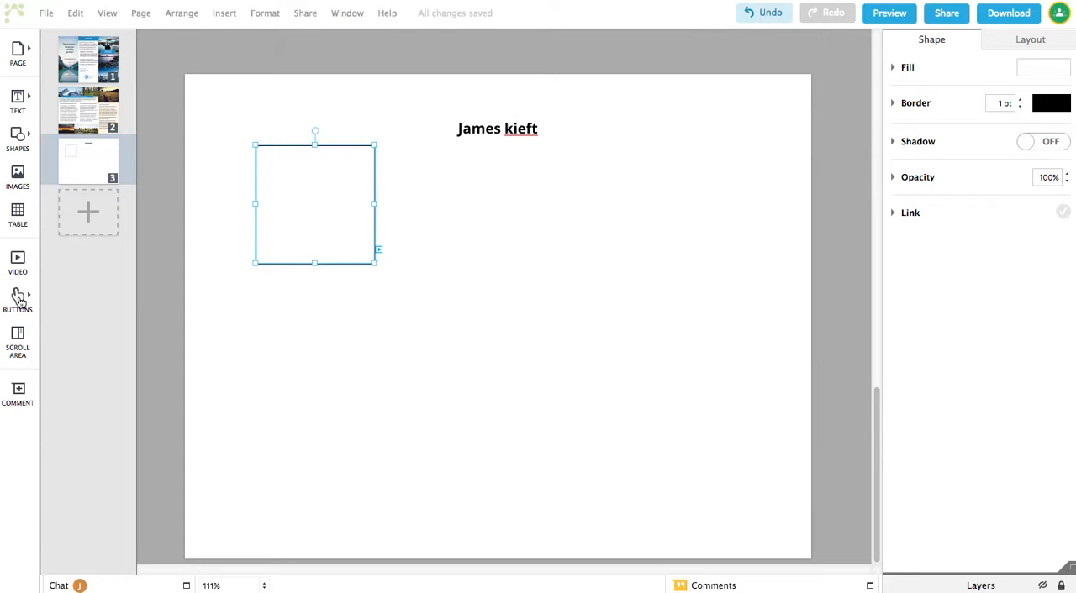
{"action": "mouse_move", "coordinate": [20, 296]}
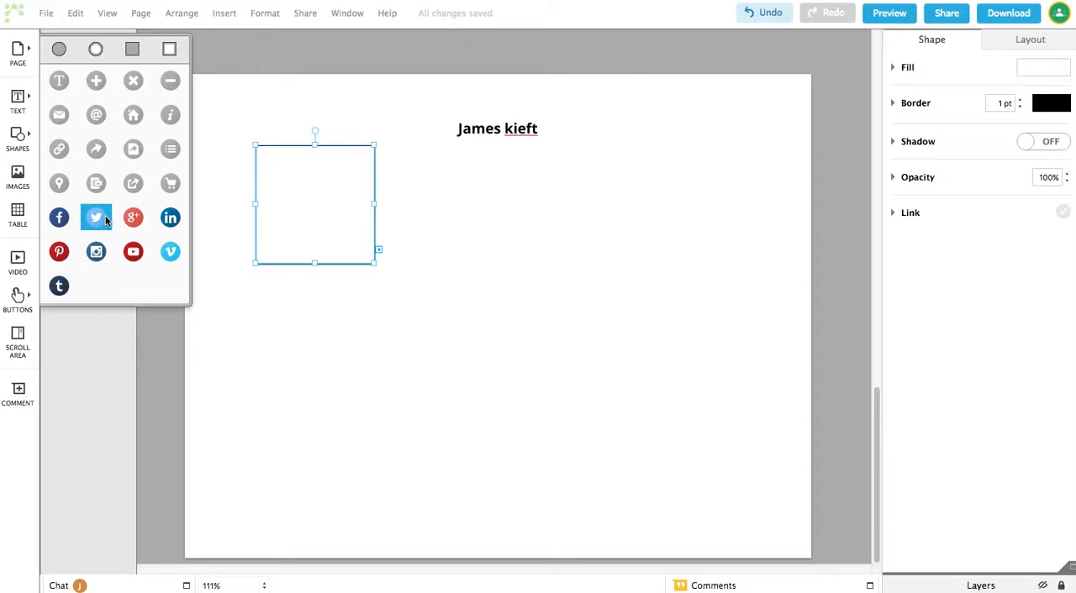
{"action": "left_click", "coordinate": [253, 345]}
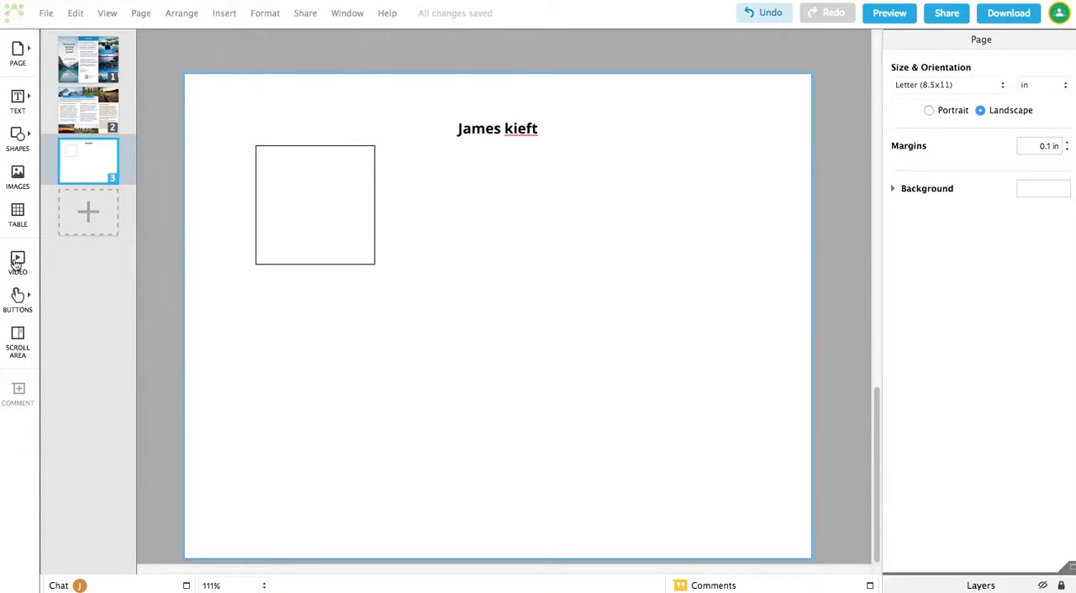
Insert a video element, skip entering a URL, and place it in the upper right of the page.
{"action": "left_click", "coordinate": [17, 260]}
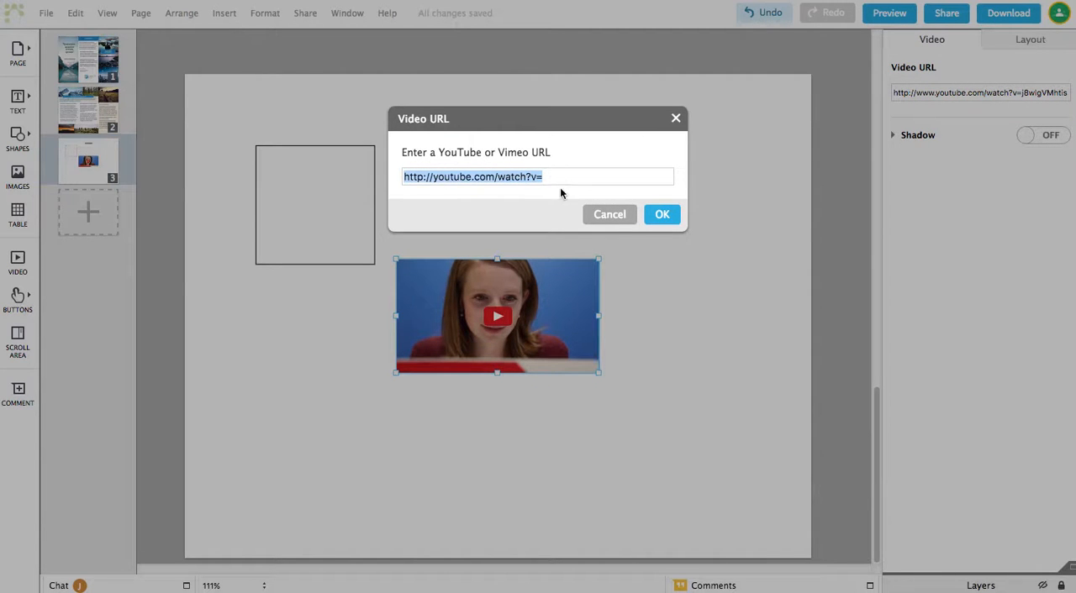
{"action": "left_click", "coordinate": [607, 215]}
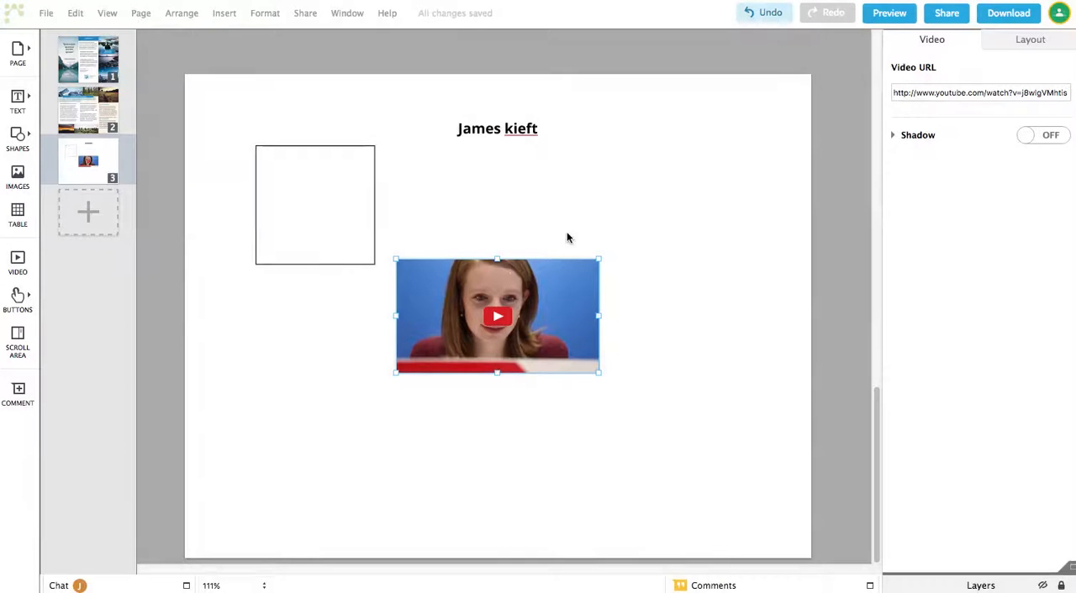
{"action": "left_click_drag", "start_coordinate": [502, 291], "coordinate": [654, 186]}
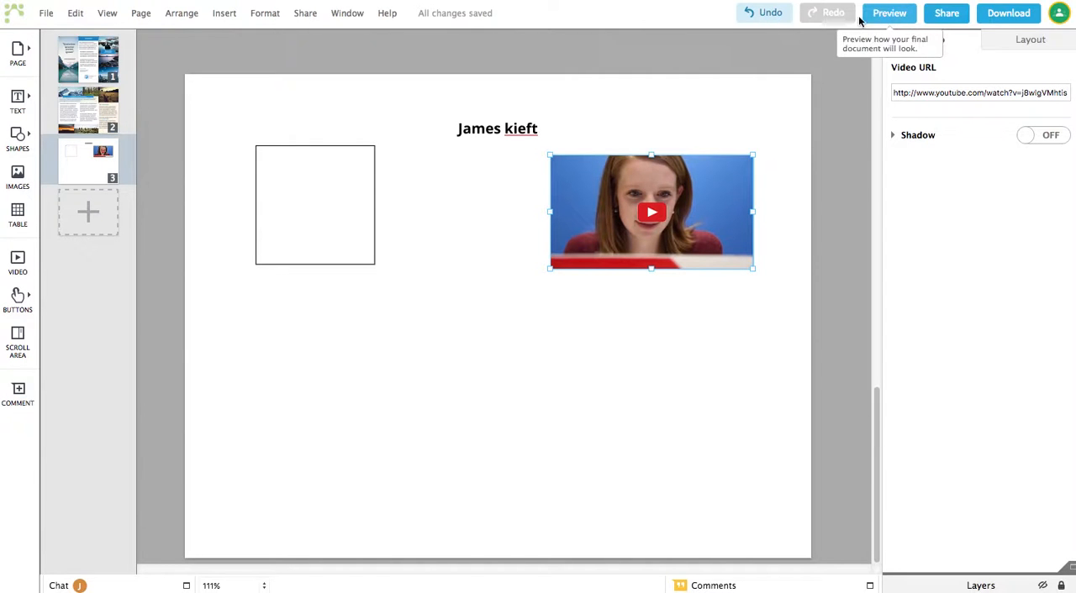
Go to page 1 and select the Back Cover Header banner.
{"action": "left_click", "coordinate": [90, 65]}
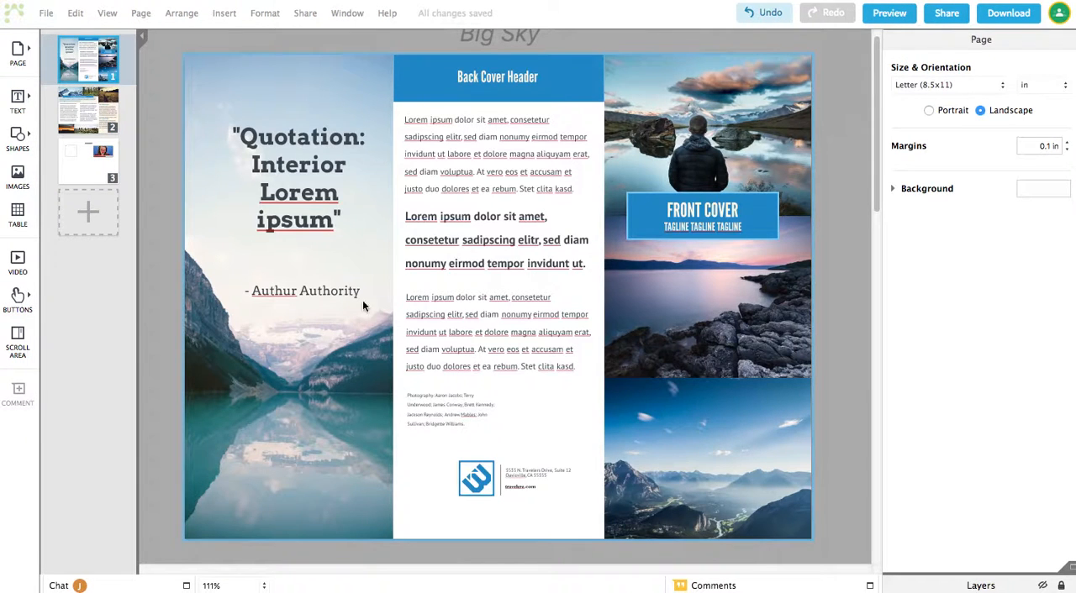
{"action": "left_click", "coordinate": [544, 87]}
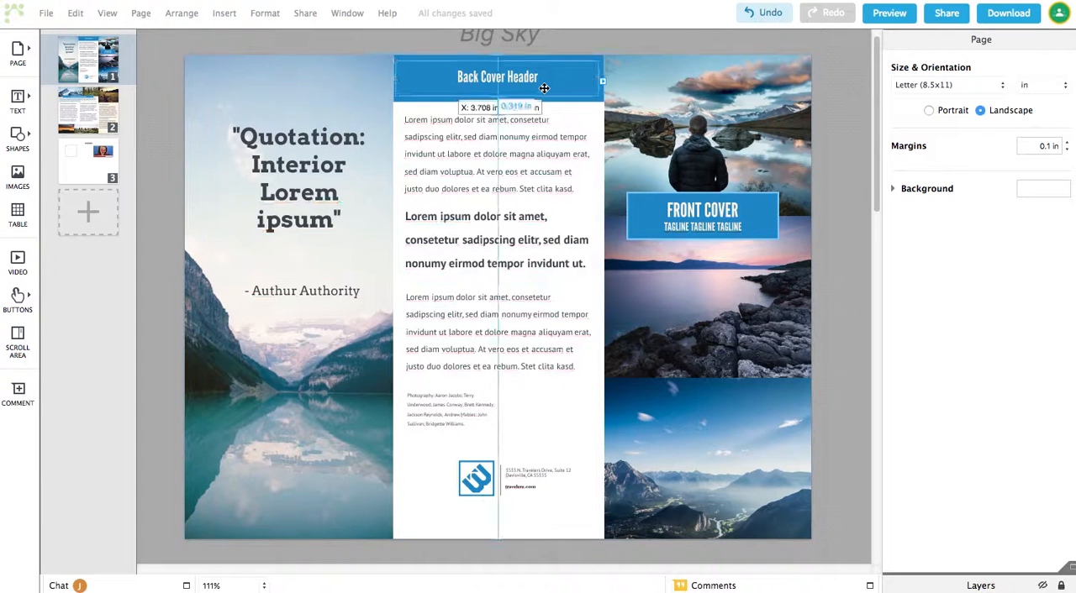
{"action": "left_click", "coordinate": [564, 103]}
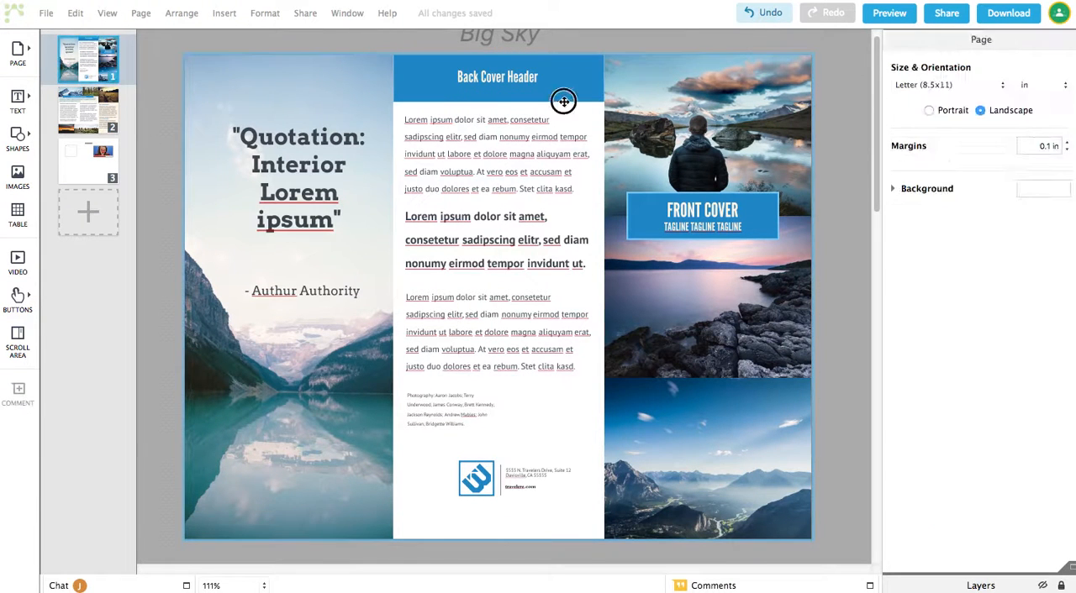
{"action": "left_click", "coordinate": [564, 102]}
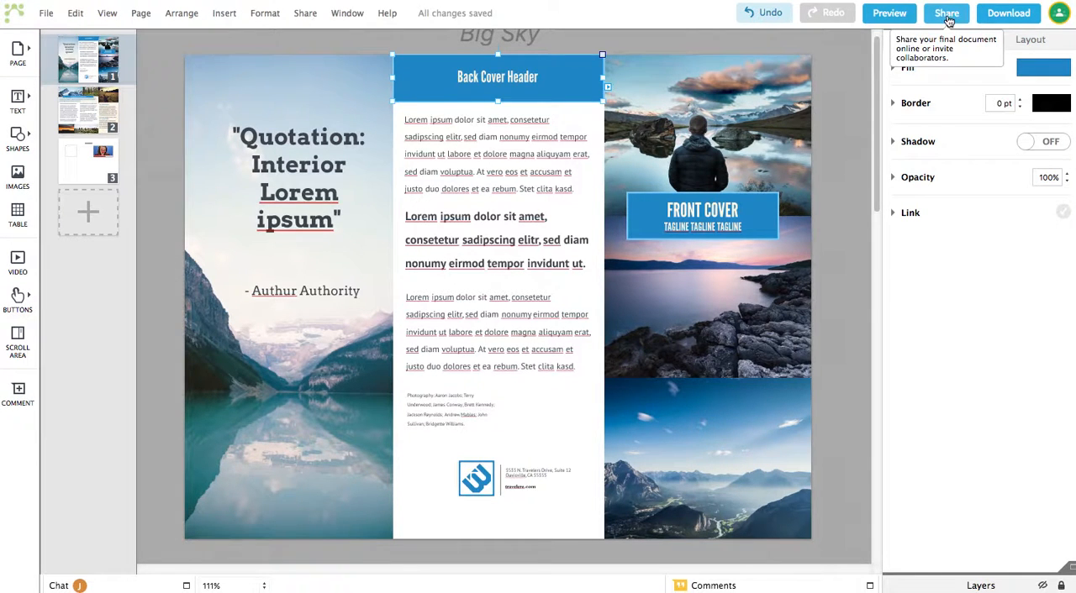
Open the Download dialog to review the export options, then close it.
{"action": "left_click", "coordinate": [995, 15]}
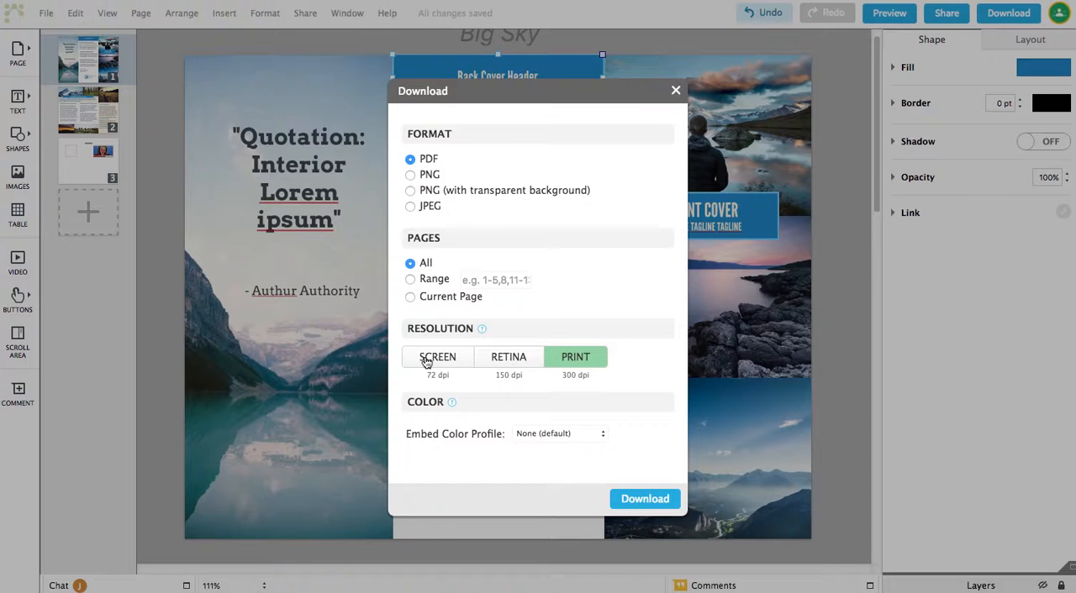
{"action": "left_click", "coordinate": [676, 91]}
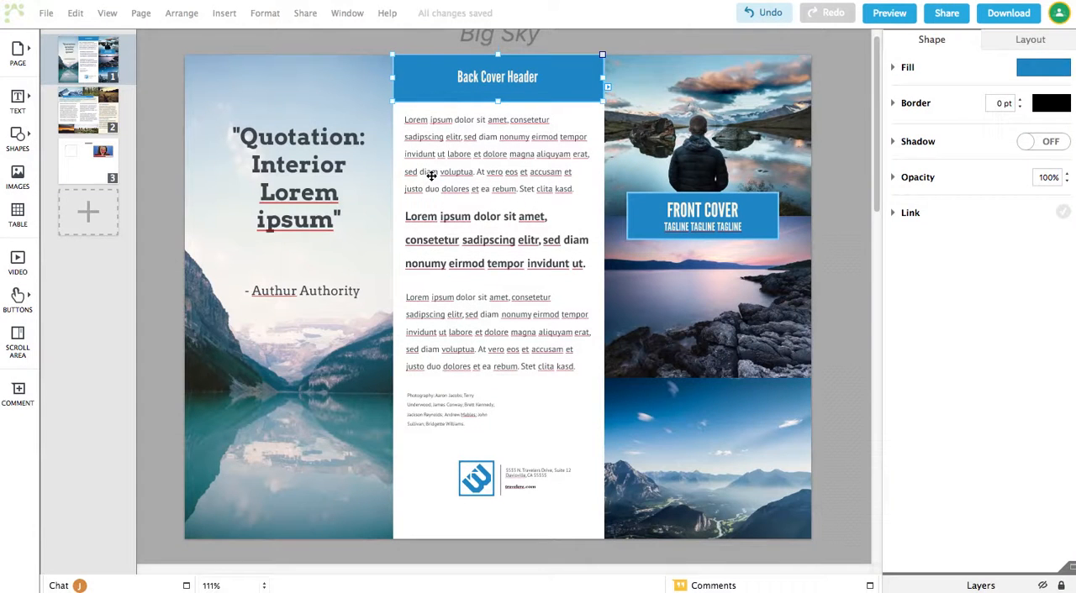